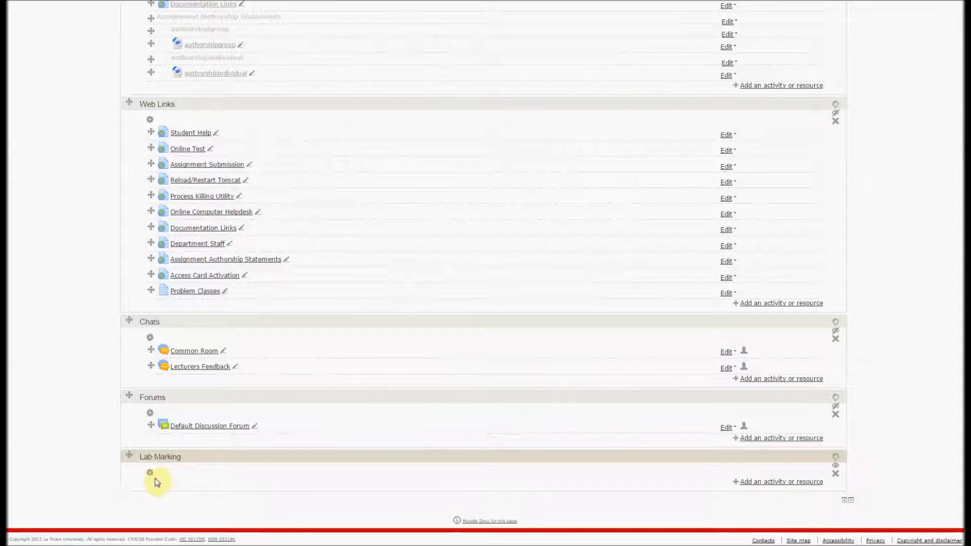
# - Add a new Assignment activity to the Lab Marking section
pyautogui.click(798, 483)
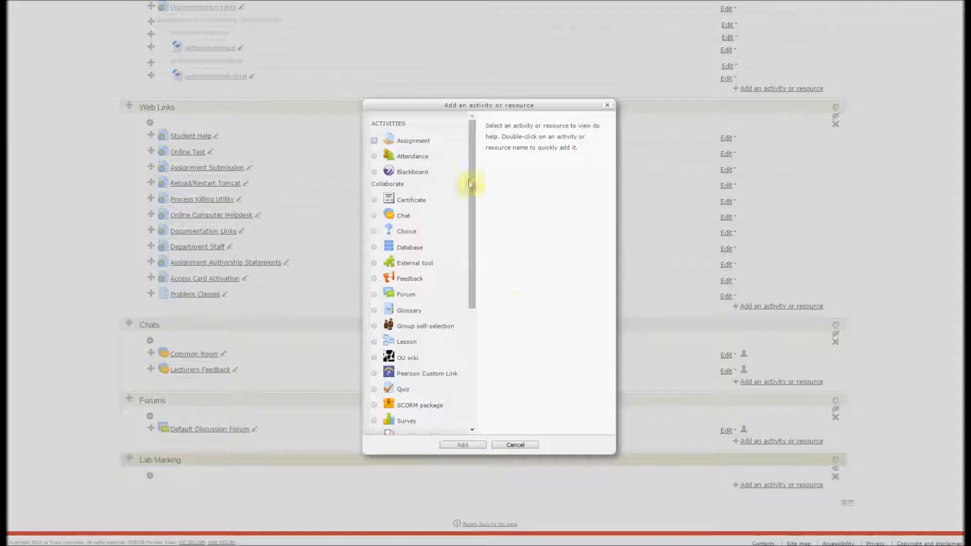
pyautogui.click(424, 145)
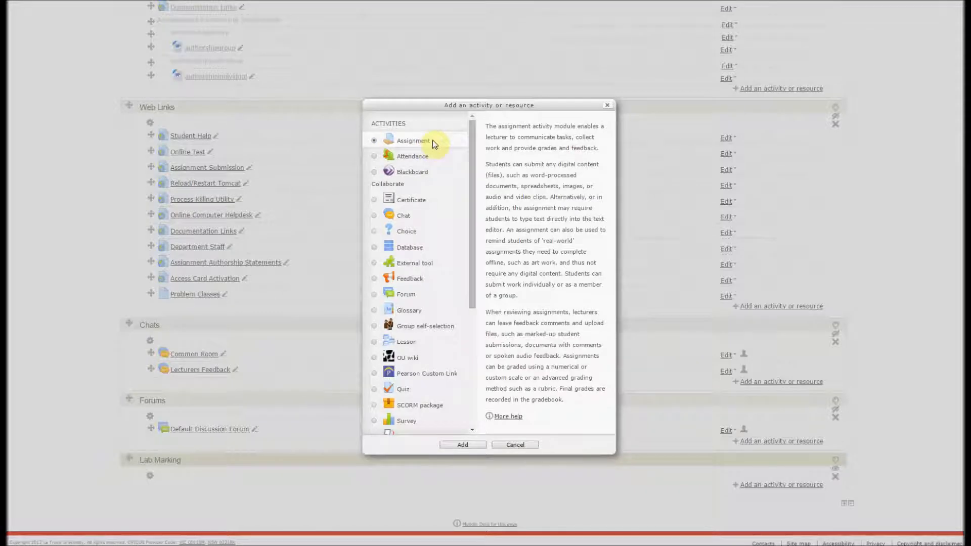
pyautogui.click(477, 448)
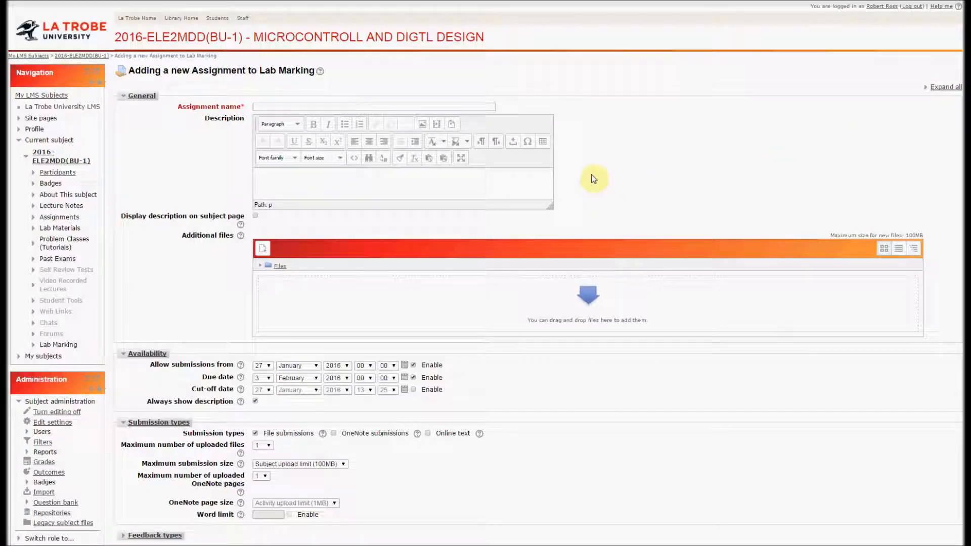
# - Name the assignment "Lab 8" and enter the description "Marks are assigned here"
pyautogui.click(349, 106)
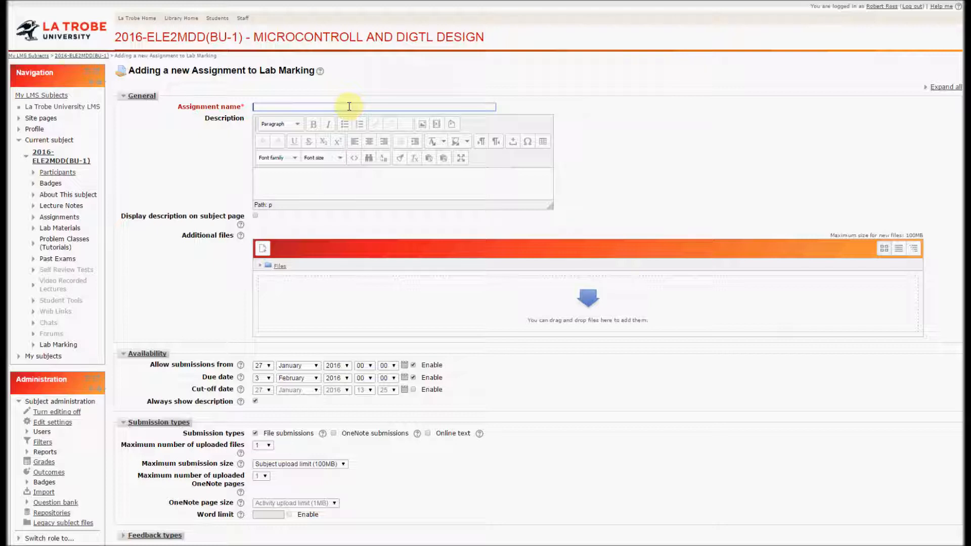
pyautogui.write('Lab 8')
pyautogui.click(370, 178)
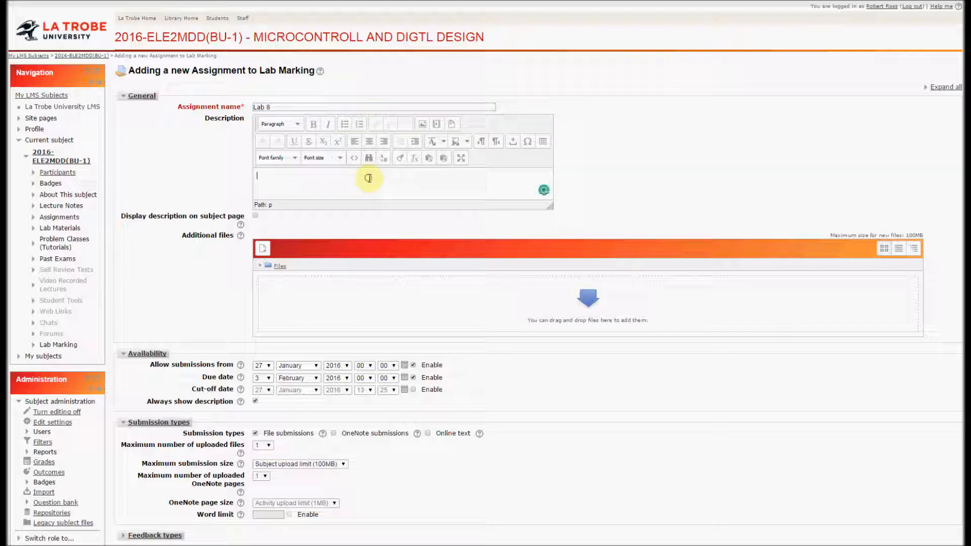
pyautogui.write('Marks are assigned here')
# - Disable the assignment's submission start date and due date, and turn off file submissions
pyautogui.click(413, 365)
pyautogui.click(413, 377)
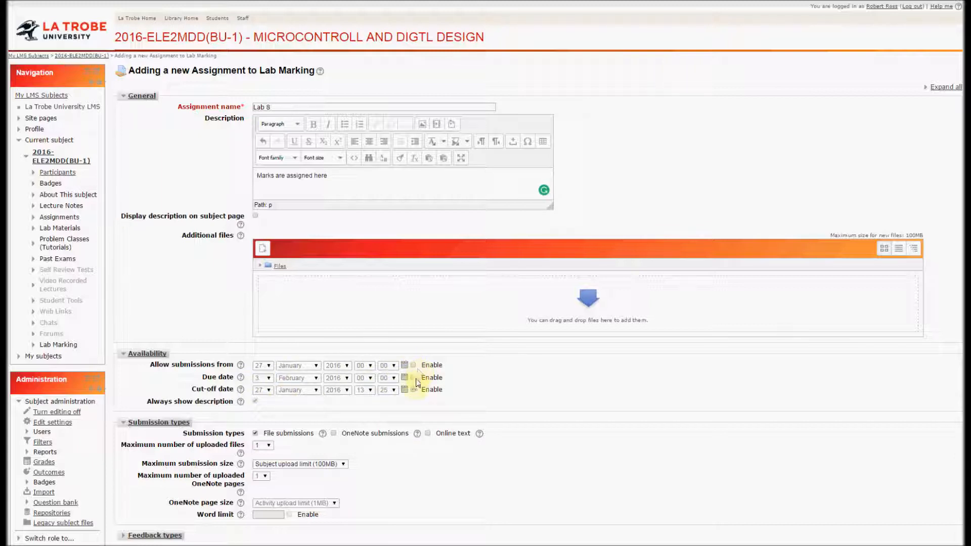
pyautogui.click(255, 433)
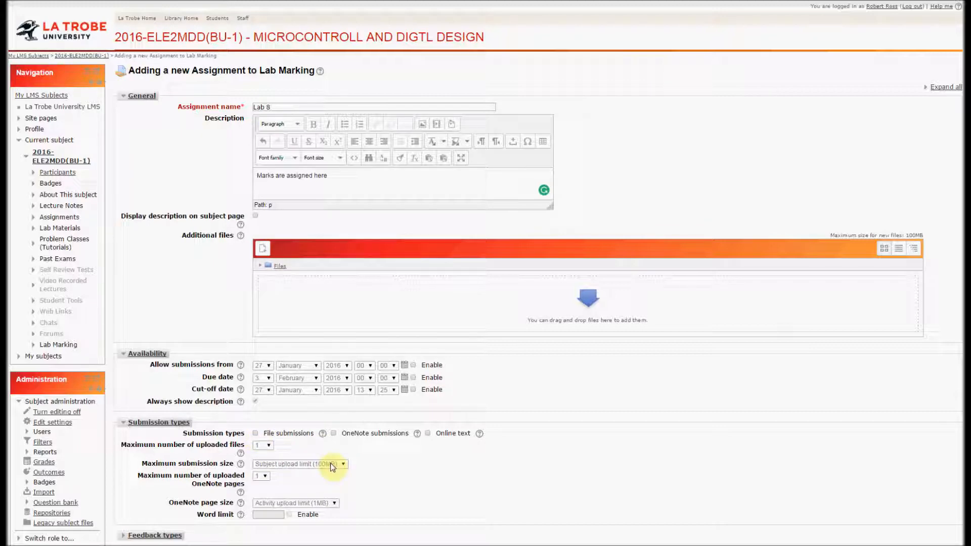
# - Set the assignment's grading method to Rubric, then save and display it
pyautogui.scroll(-5, 402, 494)
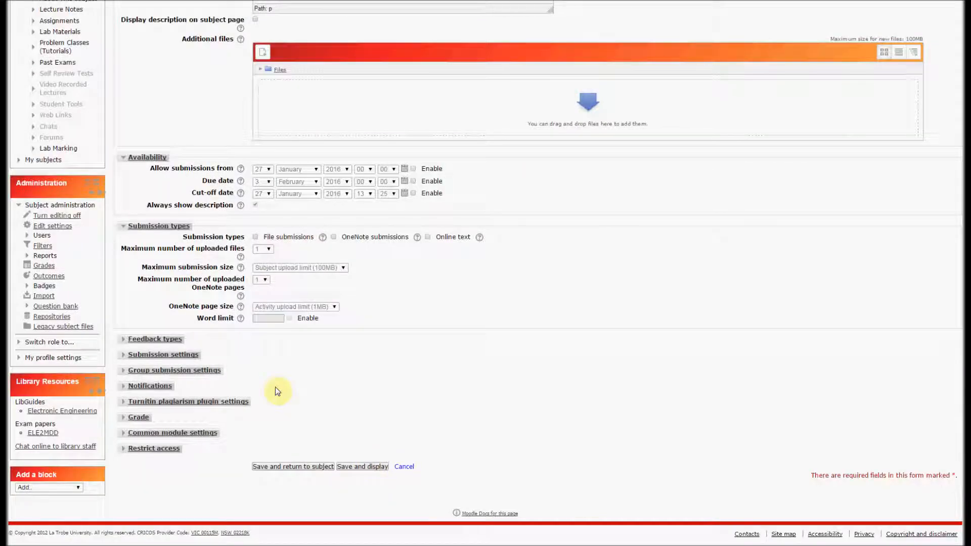
pyautogui.click(140, 417)
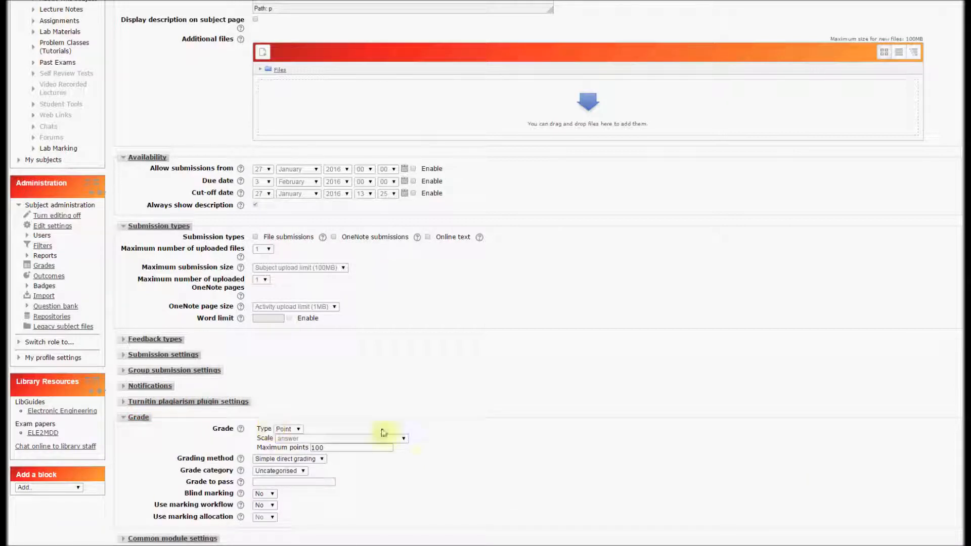
pyautogui.scroll(-3, 415, 435)
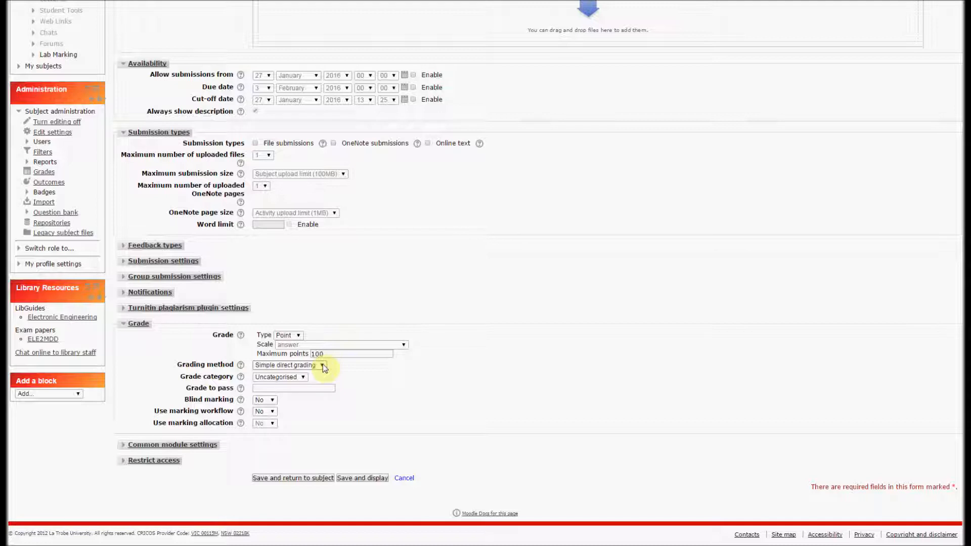
pyautogui.click(322, 366)
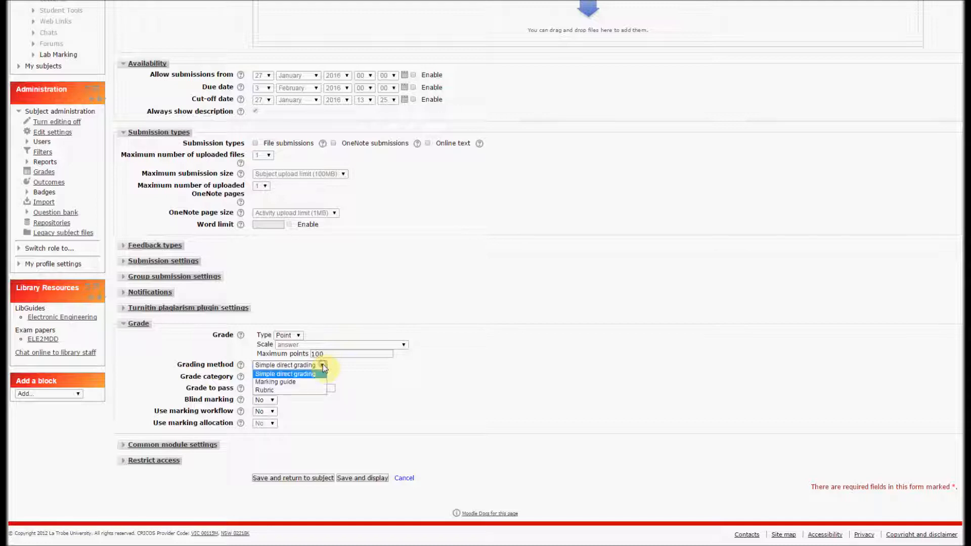
pyautogui.click(307, 390)
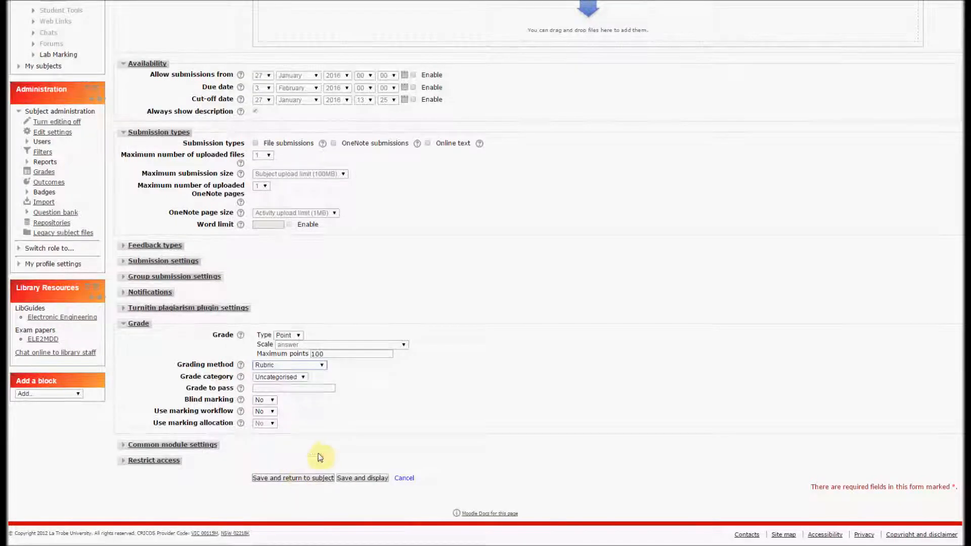
pyautogui.scroll(3, 324, 450)
pyautogui.scroll(-3, 324, 450)
pyautogui.click(345, 478)
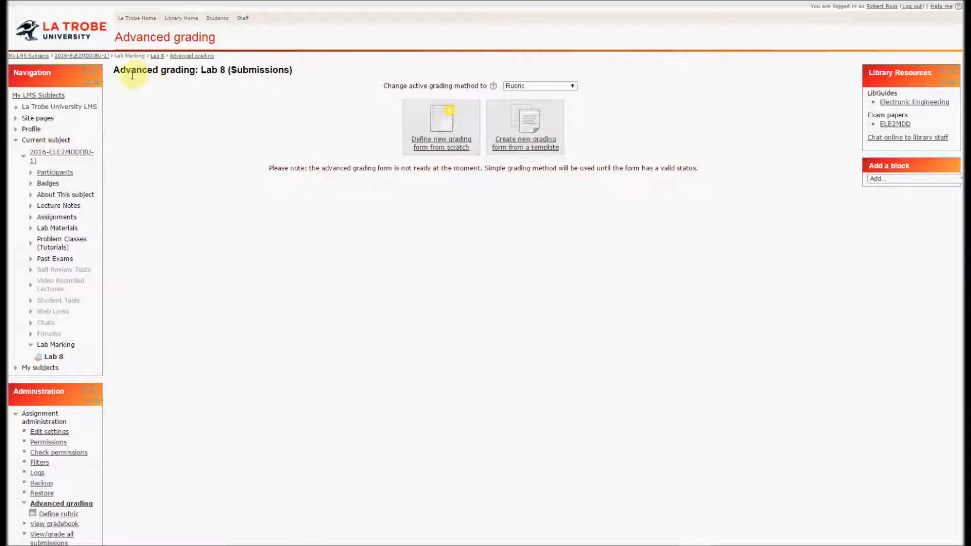
# - Define a new grading form from scratch and name the rubric "Lab 8"
pyautogui.click(448, 149)
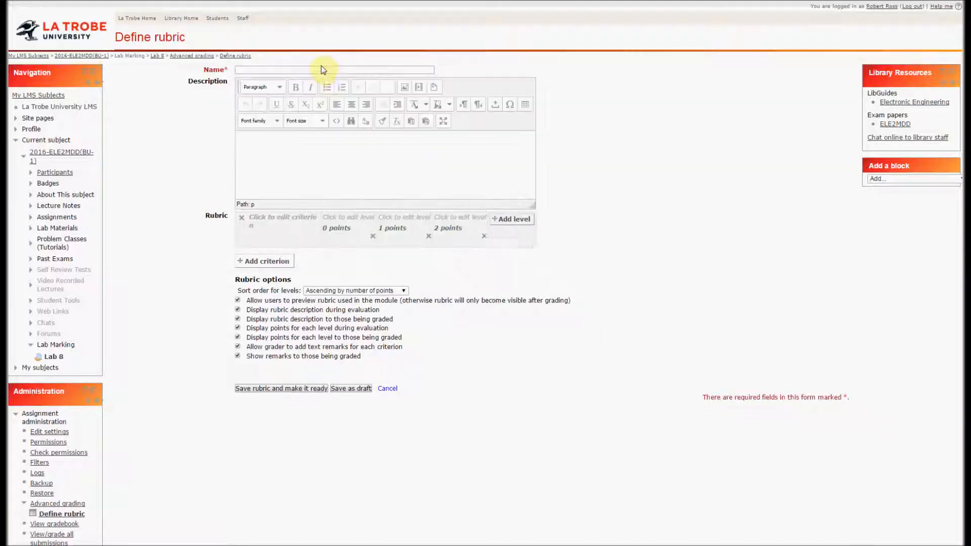
pyautogui.click(326, 69)
pyautogui.write('Lab 8')
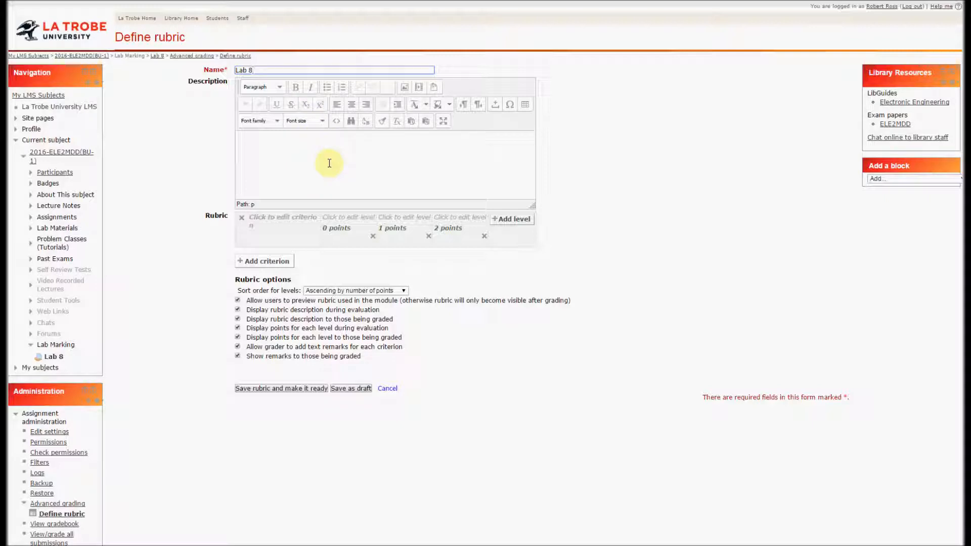
# - Describe the first criterion as "Warm-Up: LED Switch controller" with levels "Not Completed", "Significant issues" and "Completed" for 0, 1 and 2 points
pyautogui.click(266, 218)
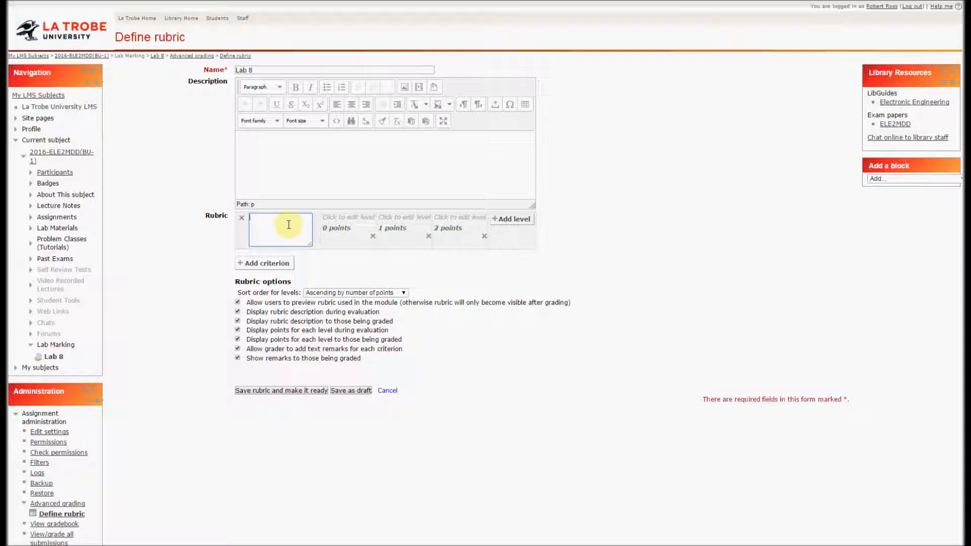
pyautogui.write('Warm-Up : LED Switch controller')
pyautogui.click(336, 218)
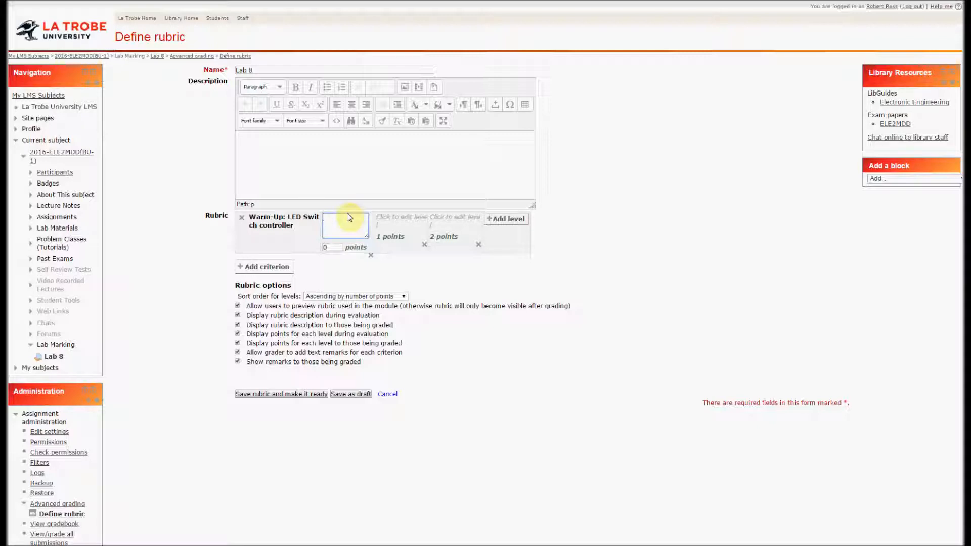
pyautogui.write('Not completed')
pyautogui.click(384, 221)
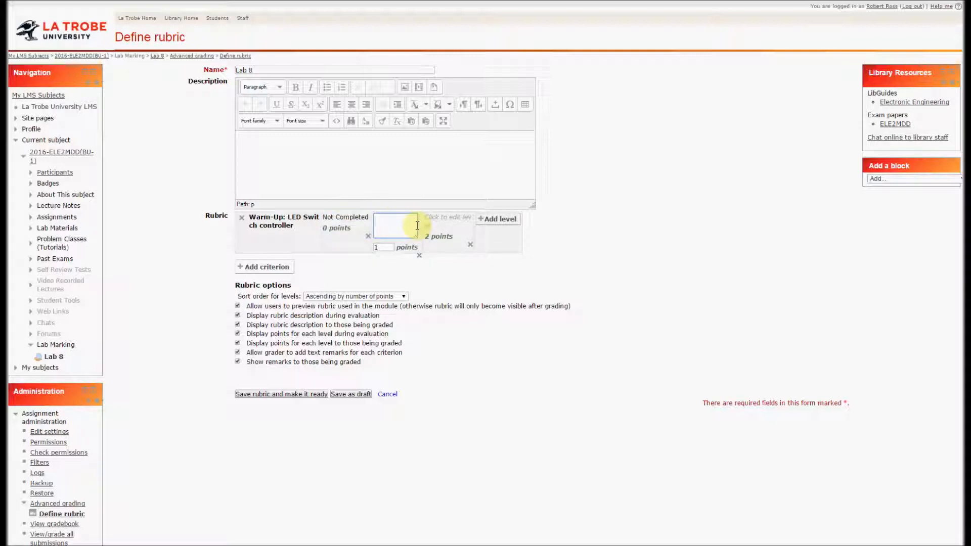
pyautogui.write('Significnat')
pyautogui.press('BackSpace')
pyautogui.press('BackSpace')
pyautogui.press('BackSpace')
pyautogui.write('ant issues')
pyautogui.click(449, 221)
pyautogui.write('Completed')
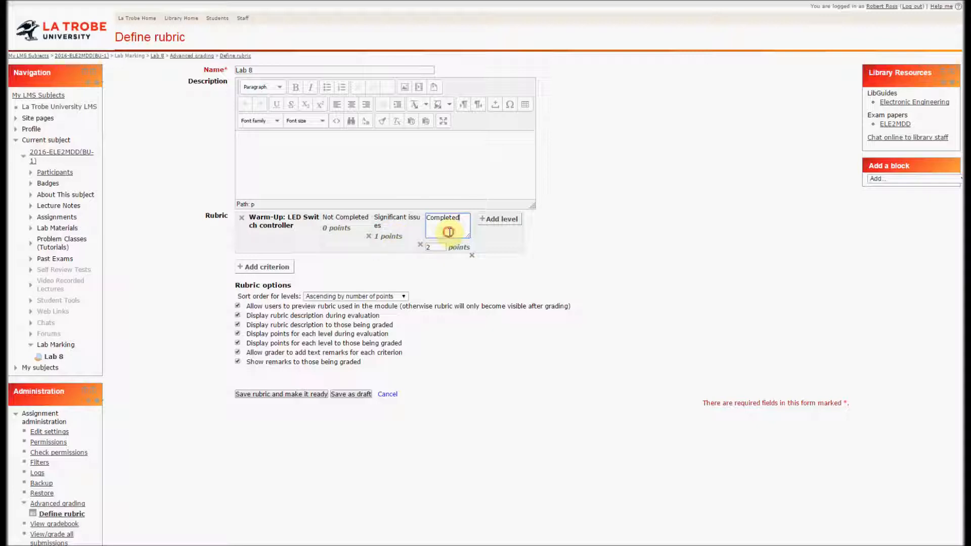
pyautogui.click(406, 222)
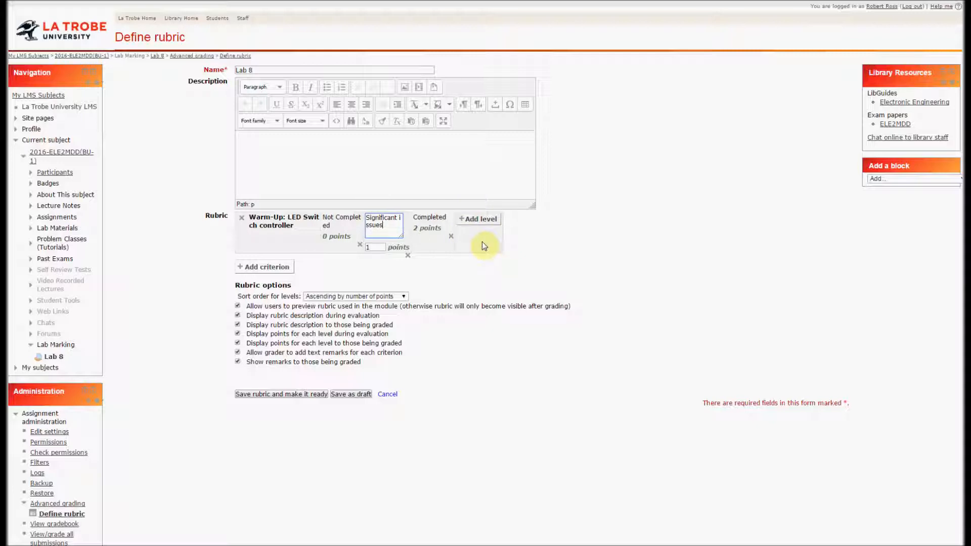
# - Add an "ADC Setup" criterion with levels "Not Completed", "Significant Issues" and "Completed" for 0, 1 and 2 points
pyautogui.click(260, 266)
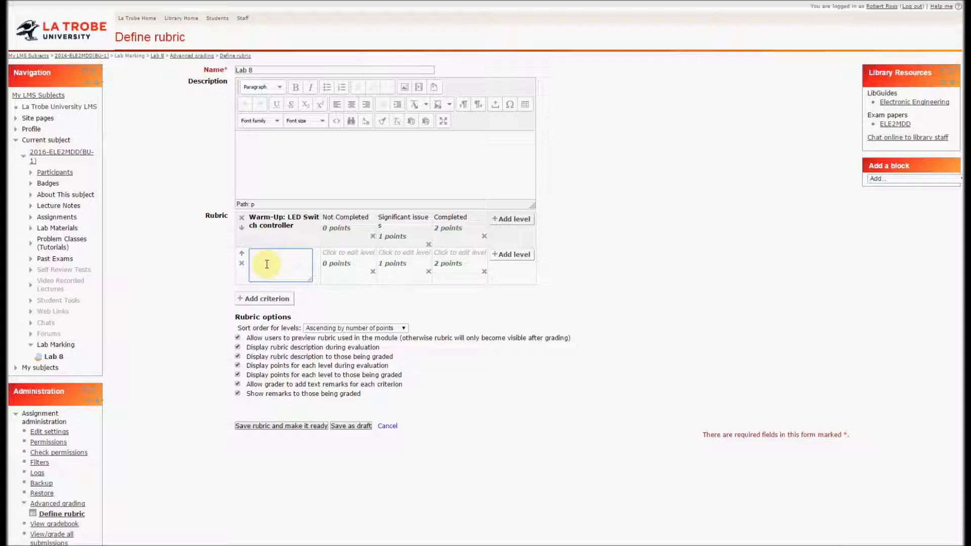
pyautogui.write('ADC Setup')
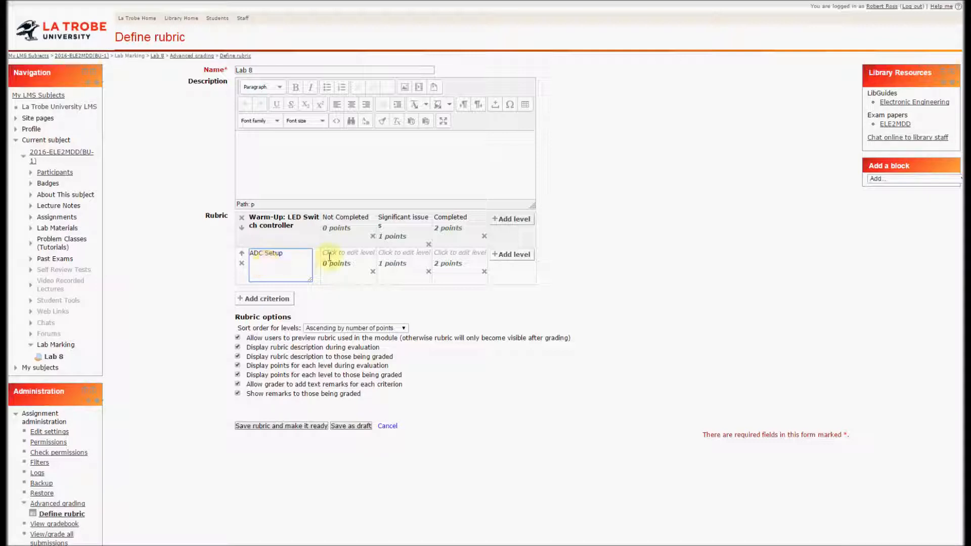
pyautogui.click(328, 259)
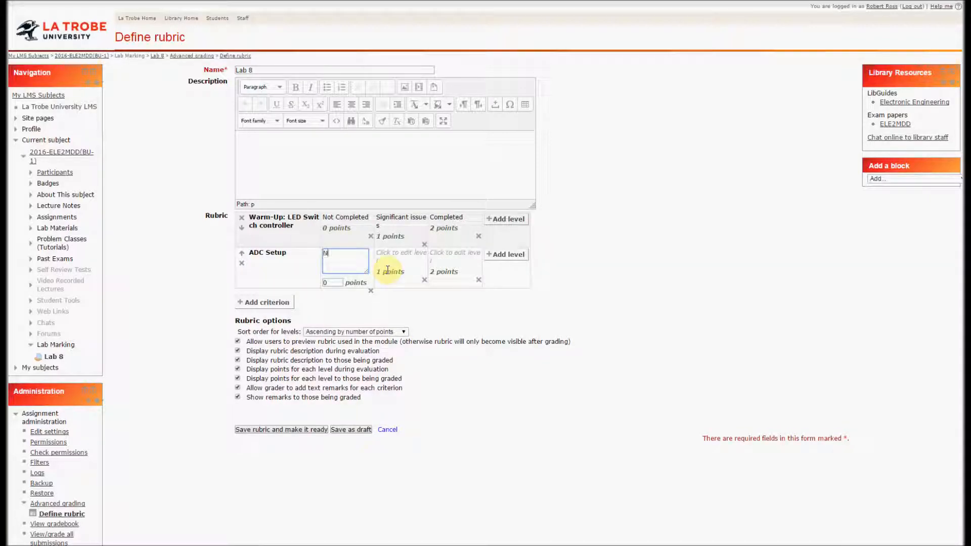
pyautogui.write('Not Completed')
pyautogui.click(397, 251)
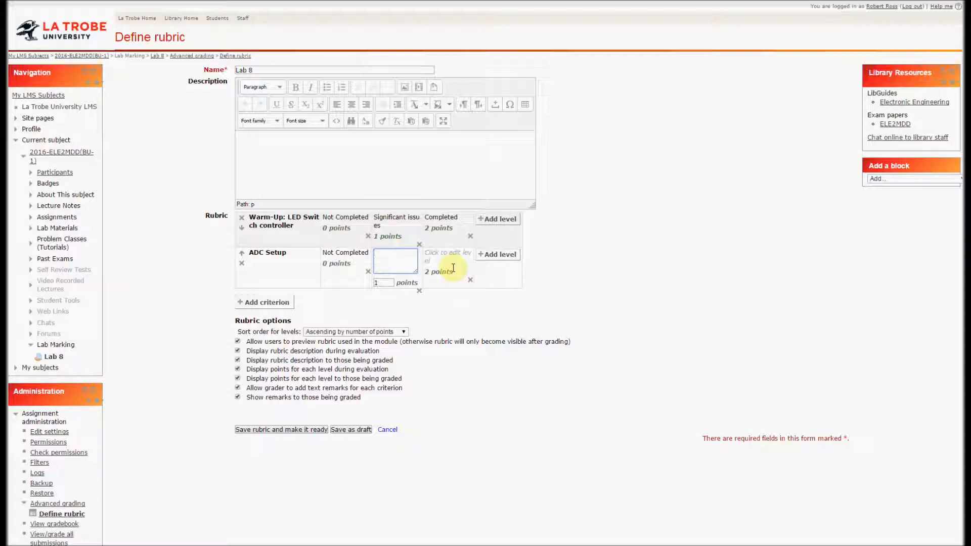
pyautogui.write('Significant Issues')
pyautogui.click(454, 260)
pyautogui.write('Completed')
# - Add an "LED Voltmeter" criterion with levels "Not Completed", "Significant Issues" and "Completed" for 0, 1 and 2 points
pyautogui.click(265, 302)
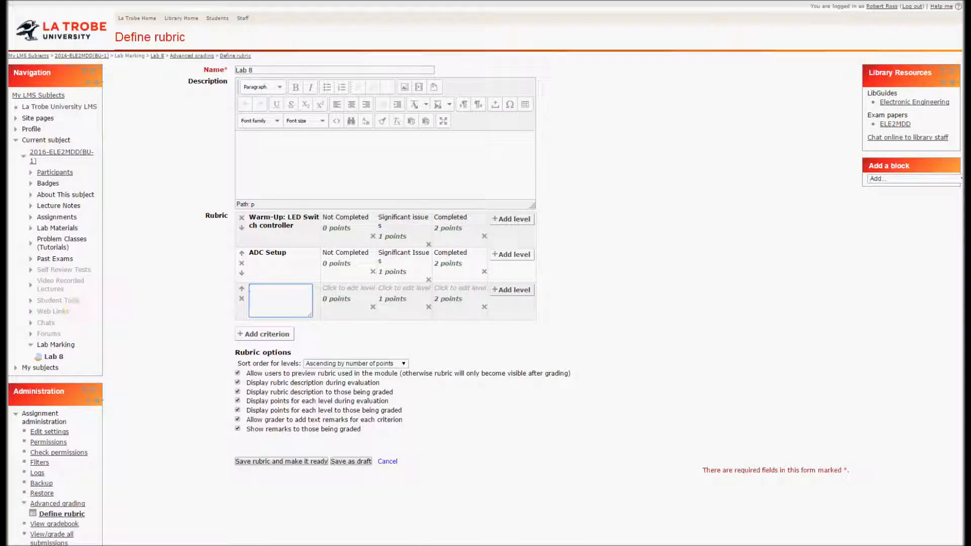
pyautogui.click(259, 290)
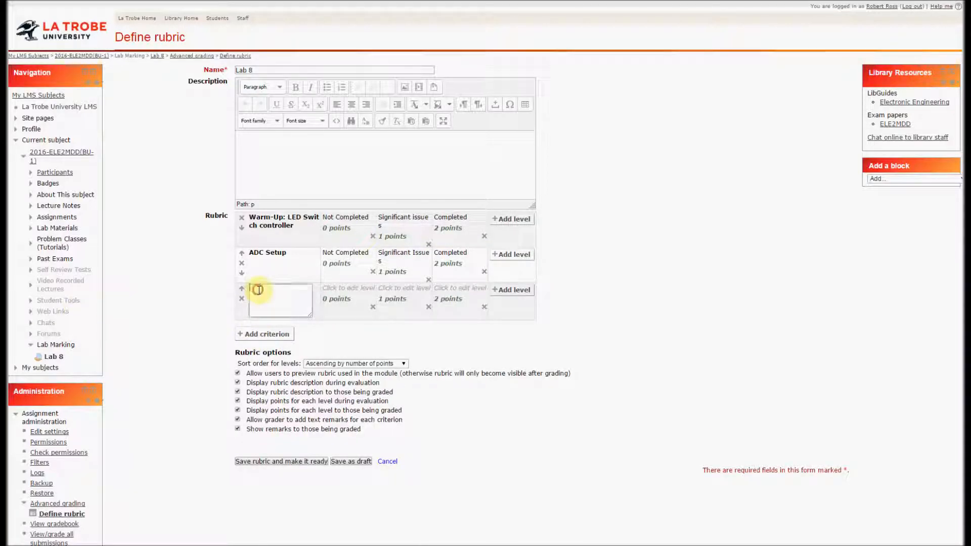
pyautogui.write('LED Voltmeter')
pyautogui.click(334, 289)
pyautogui.write('Not Completed')
pyautogui.click(386, 289)
pyautogui.write('Sign')
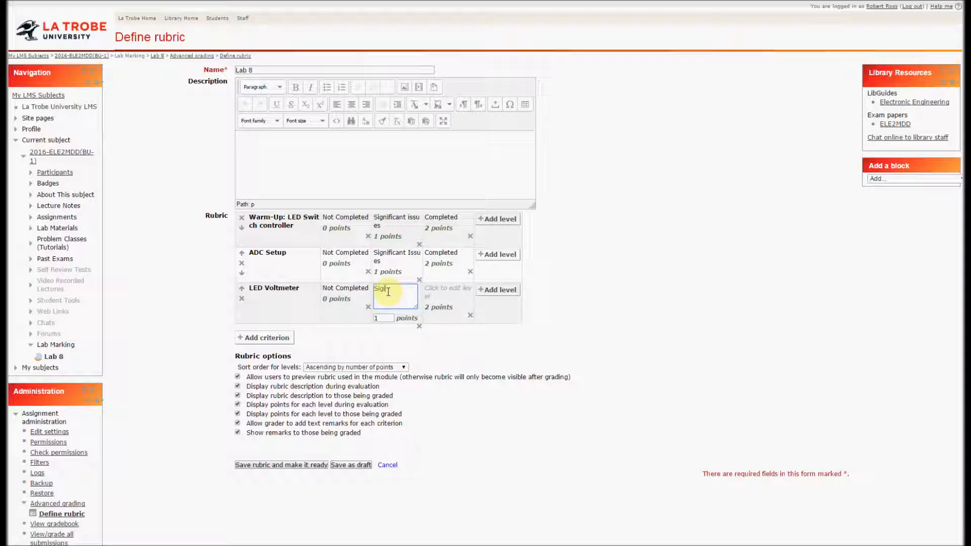
pyautogui.write('ificant Issues')
pyautogui.click(443, 292)
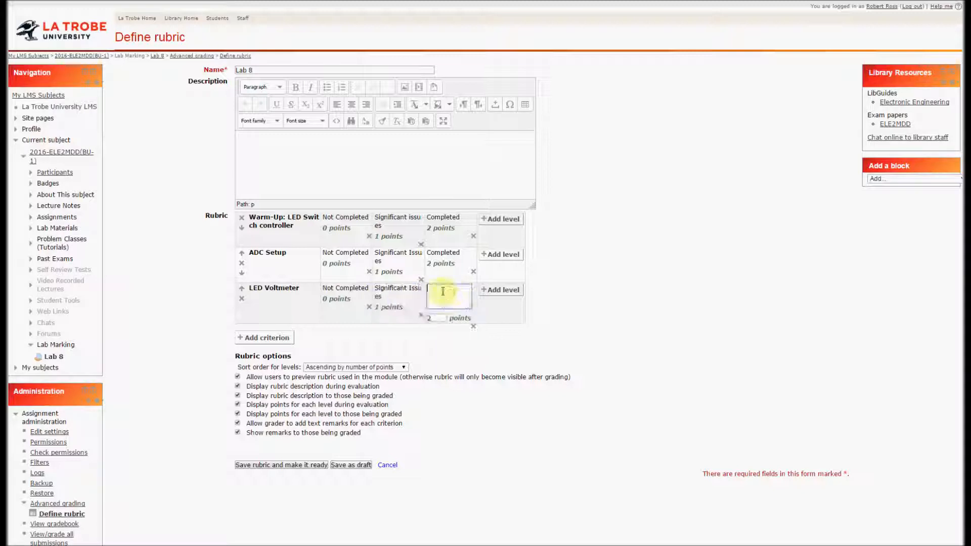
pyautogui.write('Completed')
pyautogui.click(484, 305)
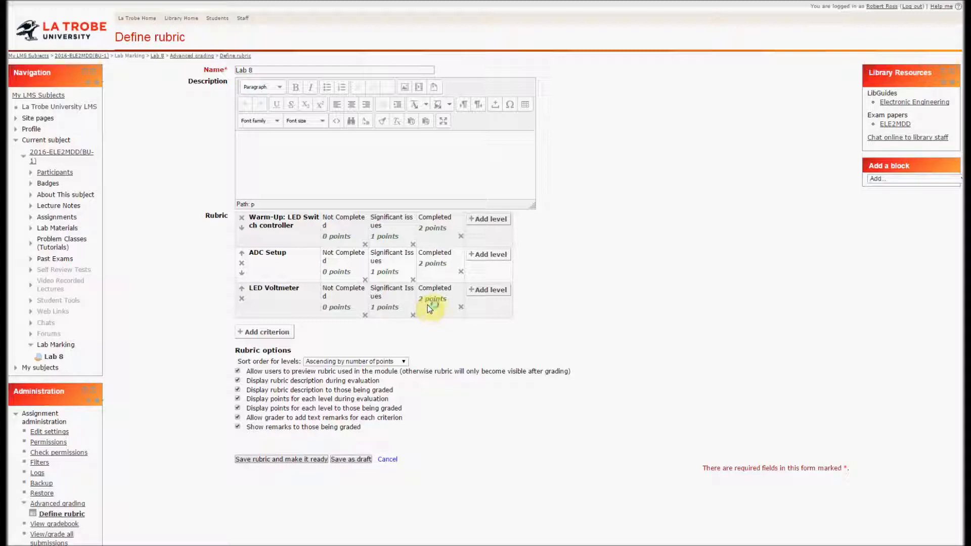
pyautogui.click(390, 306)
pyautogui.moveTo(386, 320); pyautogui.dragTo(357, 321)
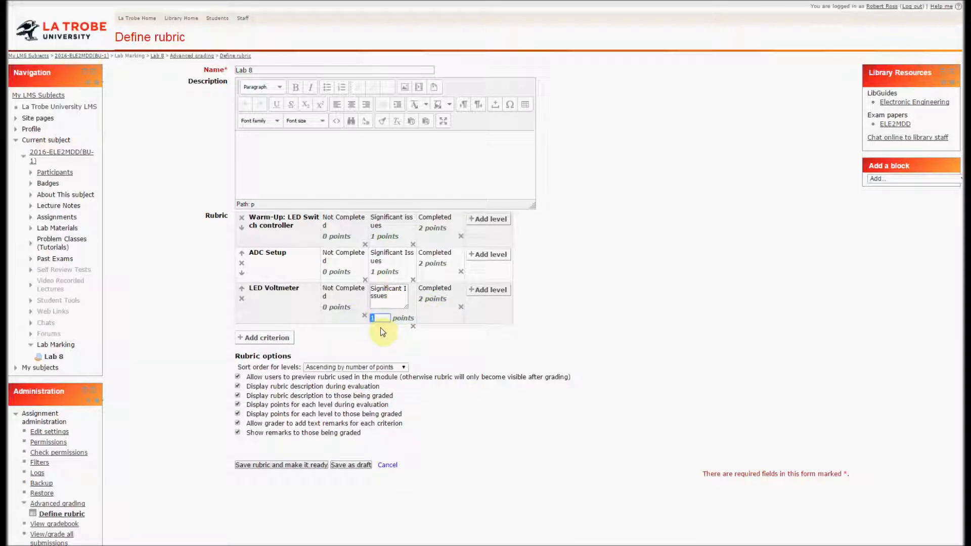
pyautogui.click(409, 339)
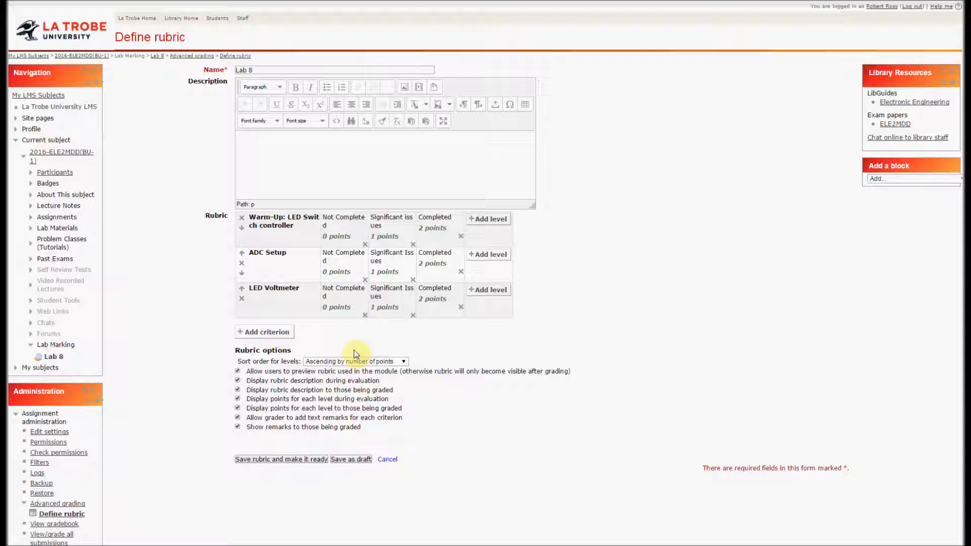
# - Save the rubric as ready for use and review its score-to-grade mapping rules and grading criteria
pyautogui.click(306, 459)
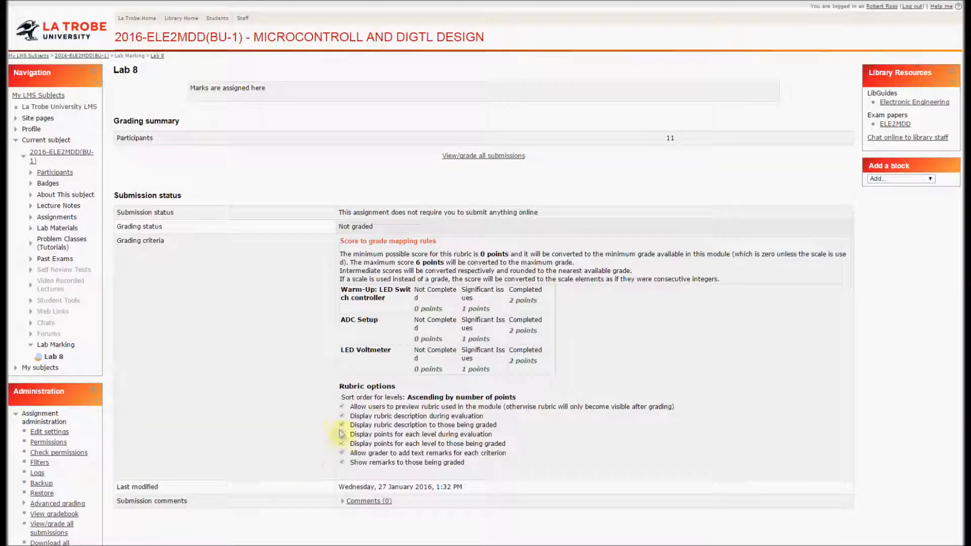
pyautogui.scroll(-1, 426, 384)
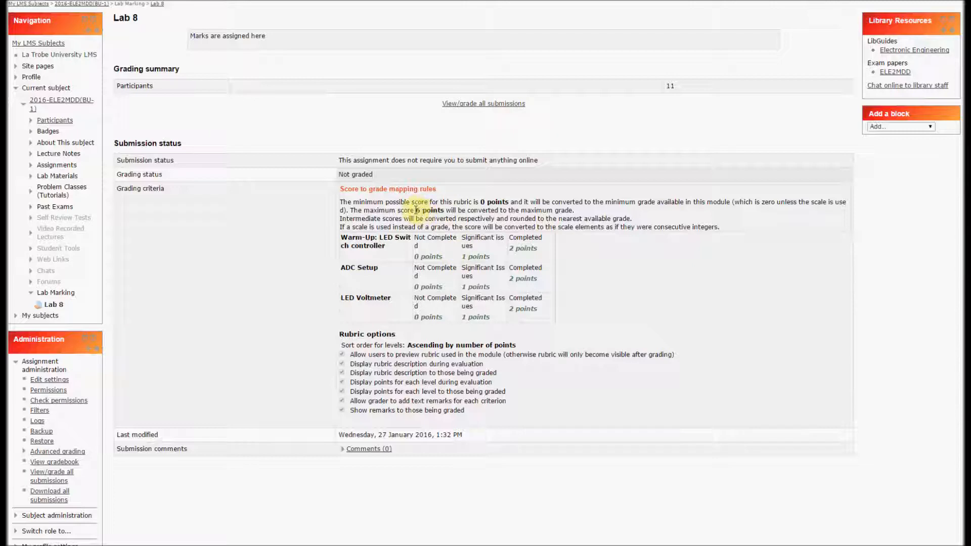
pyautogui.moveTo(415, 211); pyautogui.dragTo(444, 210)
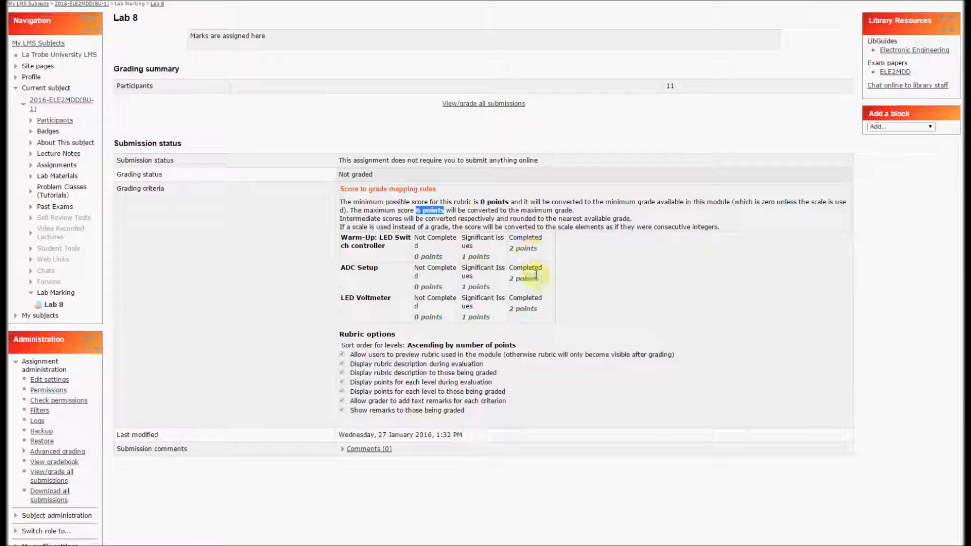
pyautogui.scroll(-2, 444, 402)
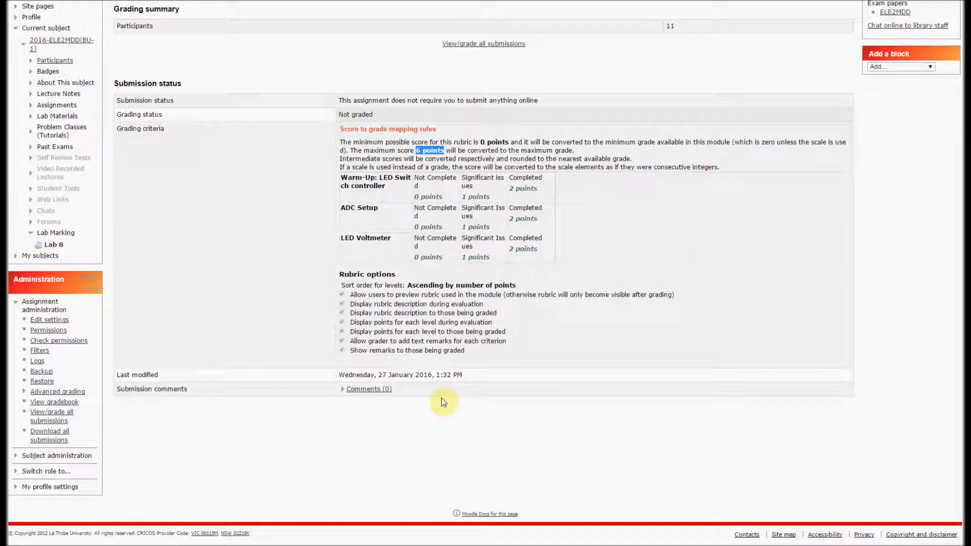
# - Return to the 2016-ELE2MDD(BU-1) subject page and turn editing off
pyautogui.scroll(3, 444, 402)
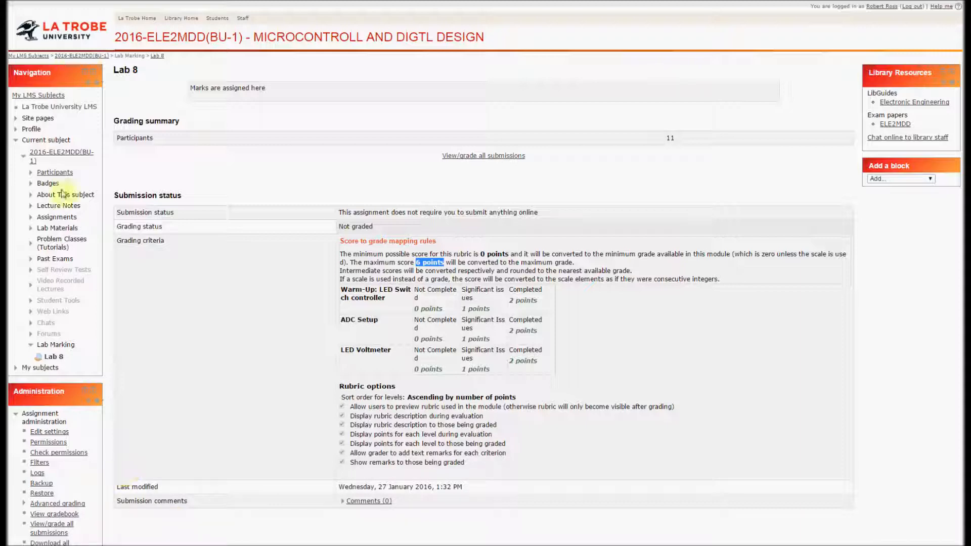
pyautogui.click(49, 155)
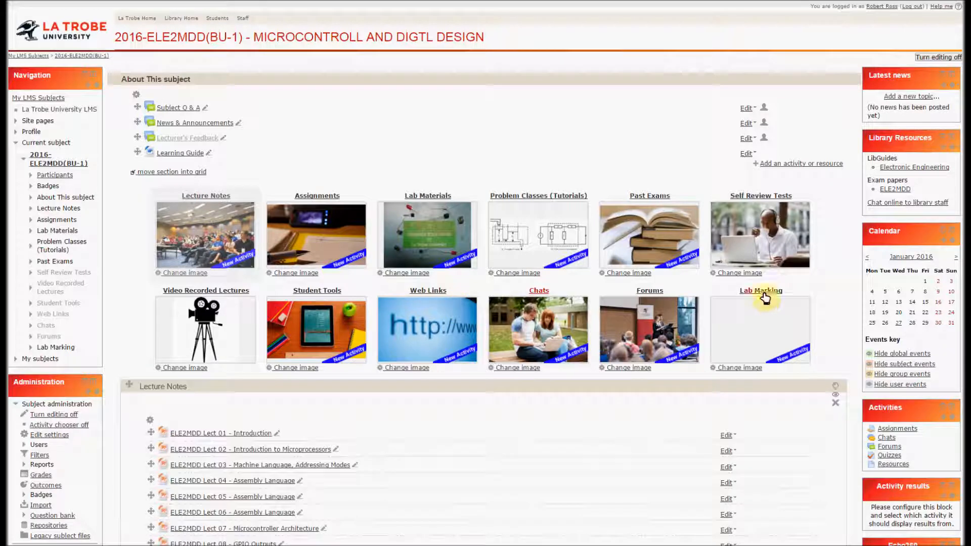
pyautogui.click(920, 56)
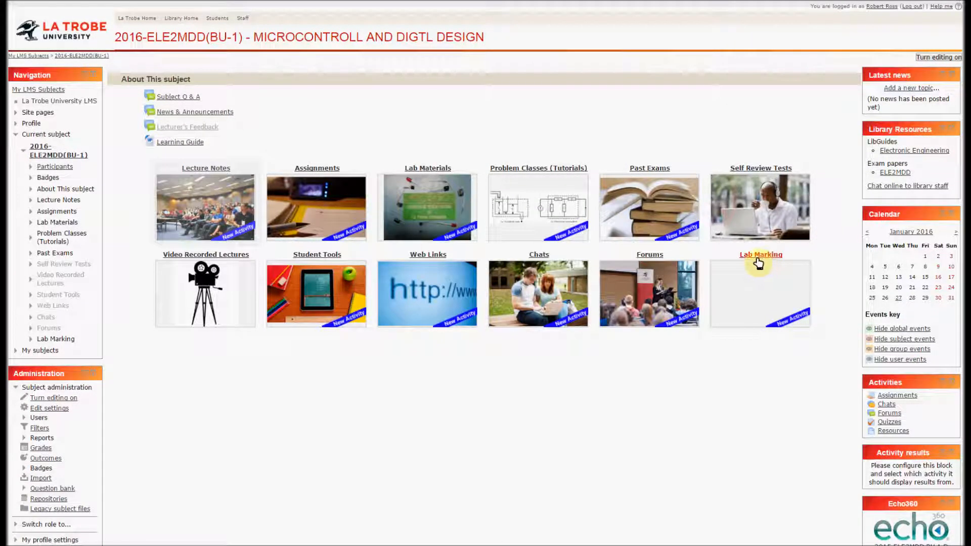
# - Open the Lab 8 assignment from the Lab Marking section and show the list of all its submissions for grading
pyautogui.click(758, 261)
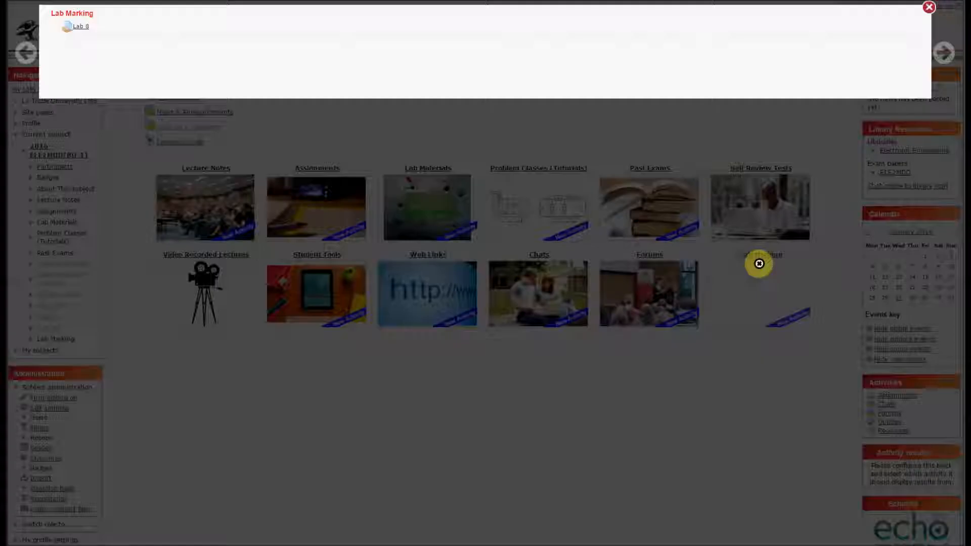
pyautogui.click(81, 27)
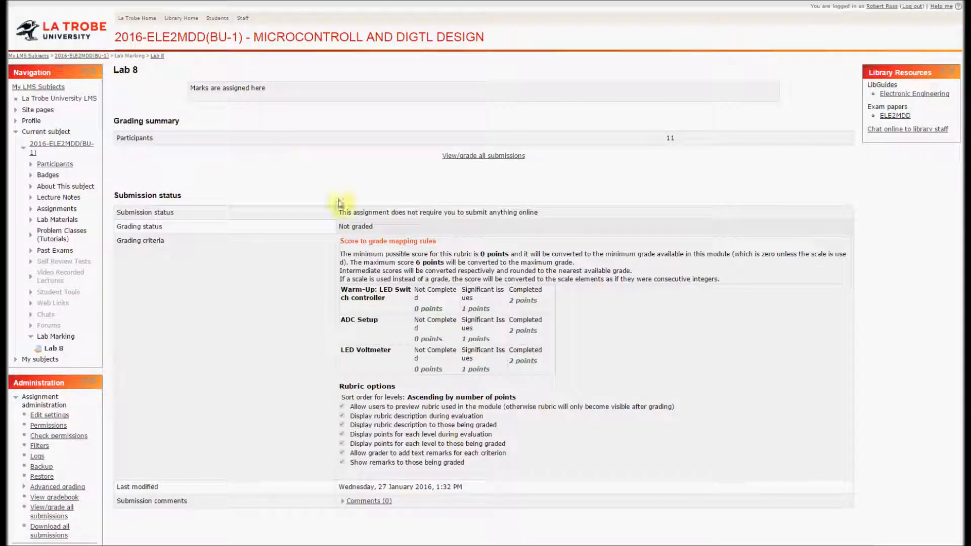
pyautogui.click(493, 158)
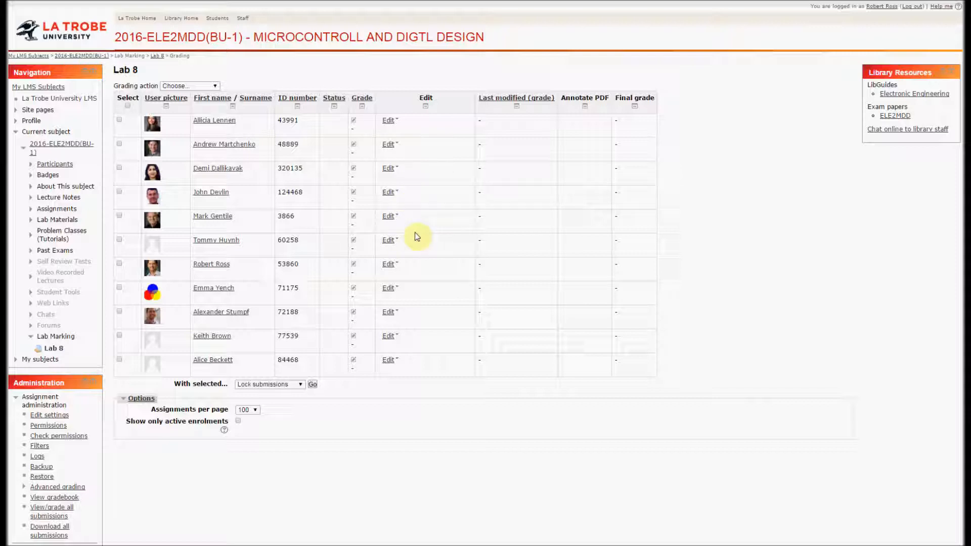
# - Grade the seventh listed student: Warm-Up "Completed", ADC Setup "Significant Issues" and LED Voltmeter "Not Completed", and save the changes
pyautogui.click(355, 265)
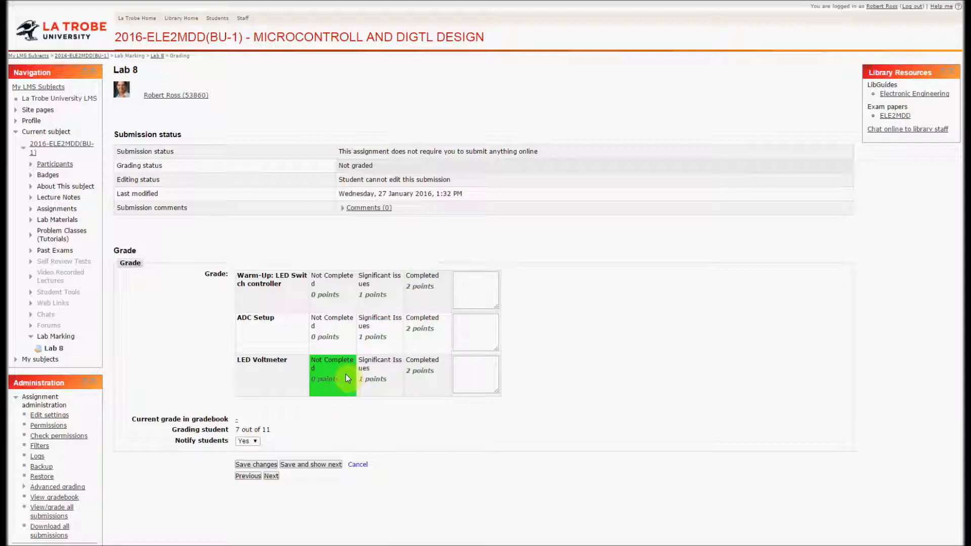
pyautogui.click(422, 296)
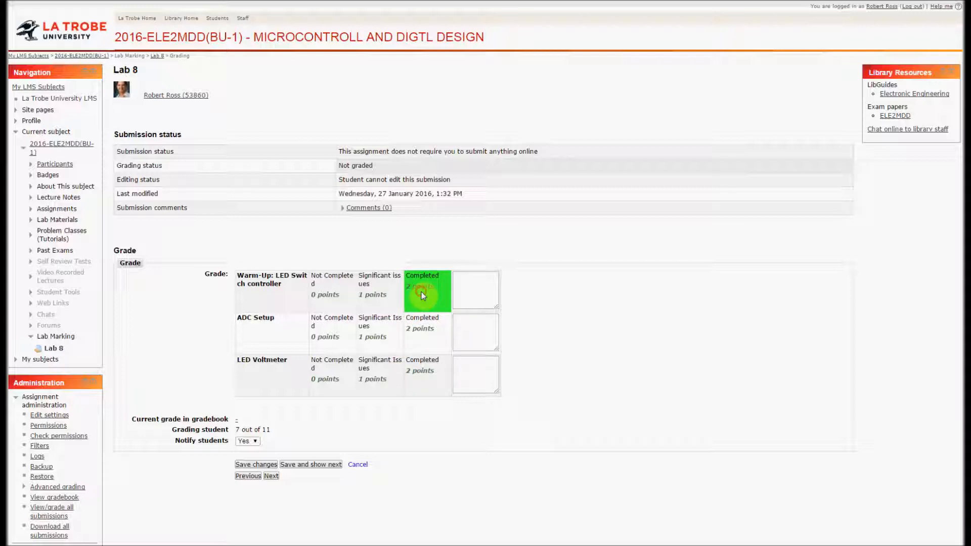
pyautogui.click(395, 352)
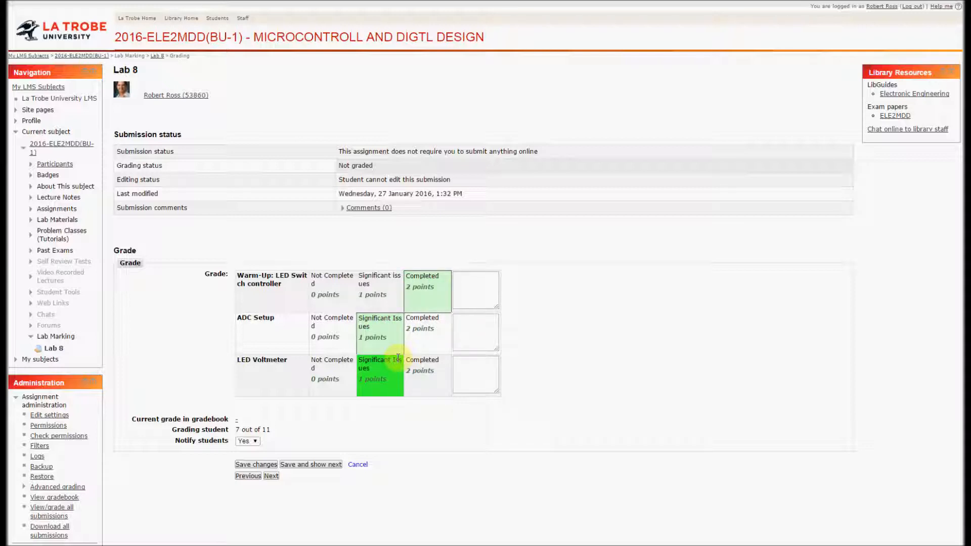
pyautogui.click(319, 373)
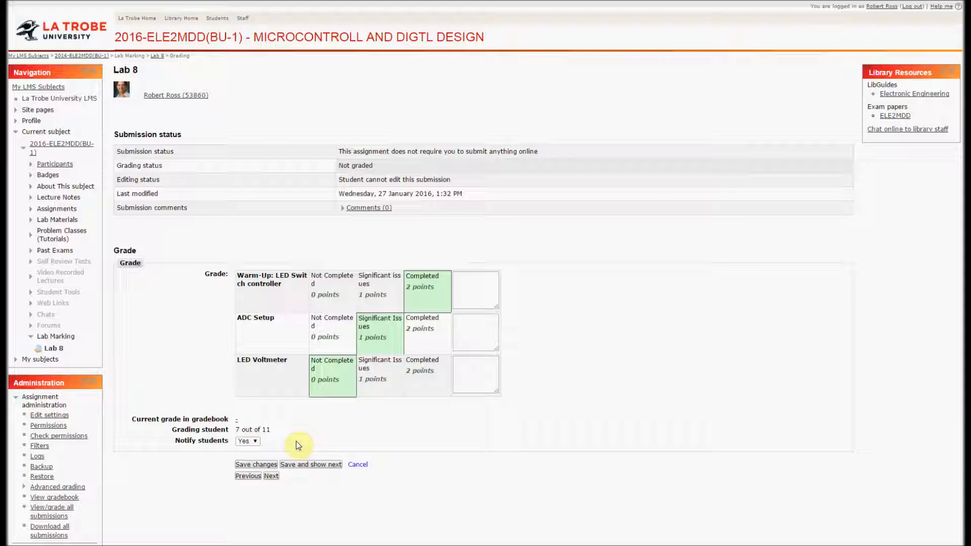
pyautogui.click(267, 465)
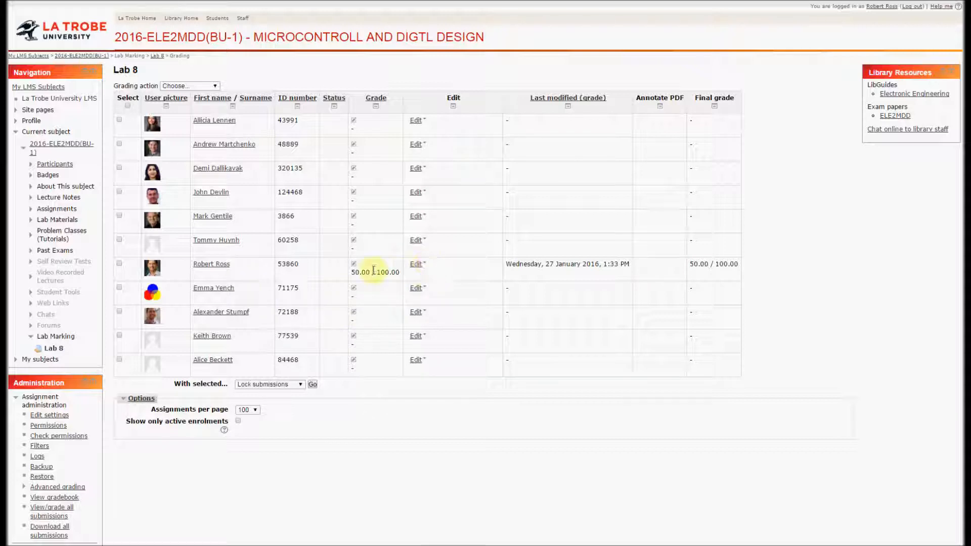
# - Reopen the same student's grading form, clear the LED Voltmeter level and try to save without a choice for it
pyautogui.click(354, 267)
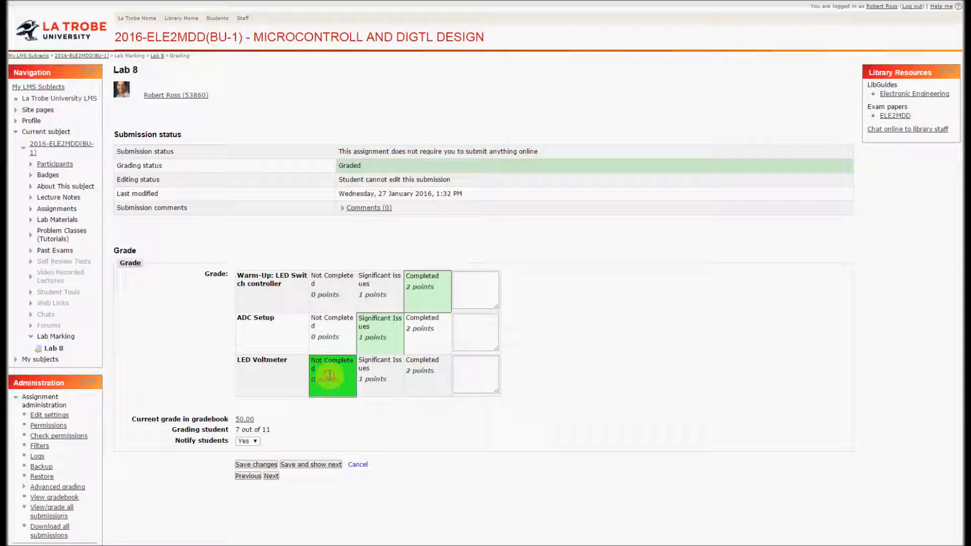
pyautogui.click(329, 374)
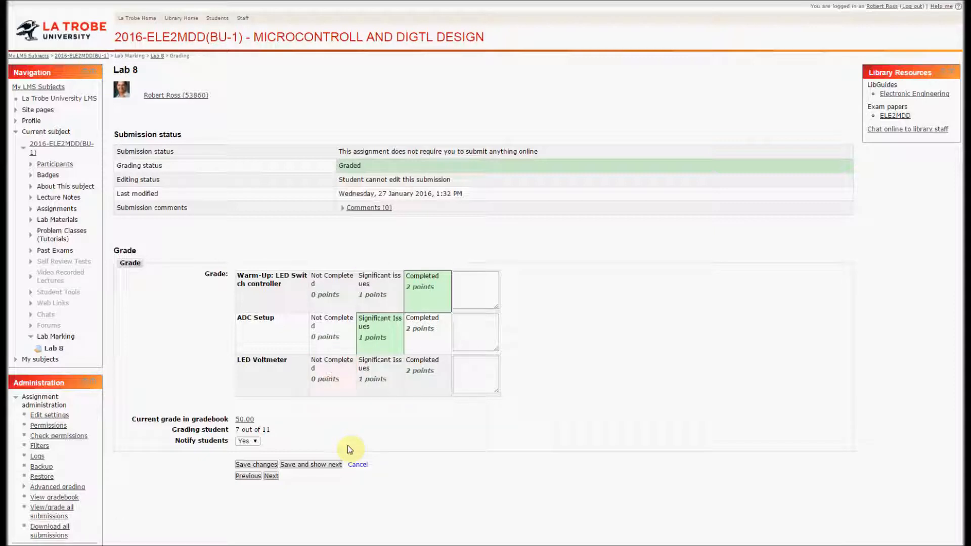
pyautogui.click(257, 466)
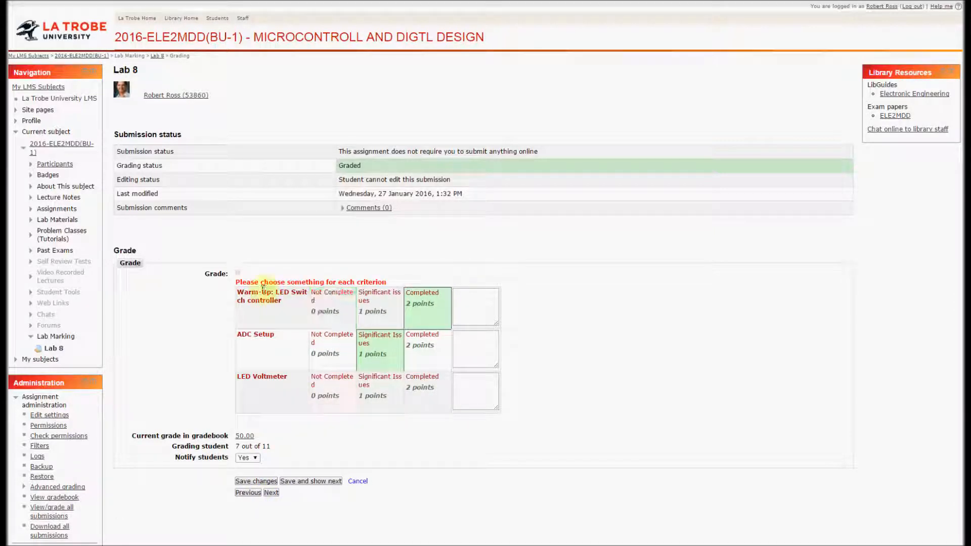
# - Mark the student's LED Voltmeter and ADC Setup criteria as "Completed", save the grade and return to the grading list
pyautogui.click(338, 392)
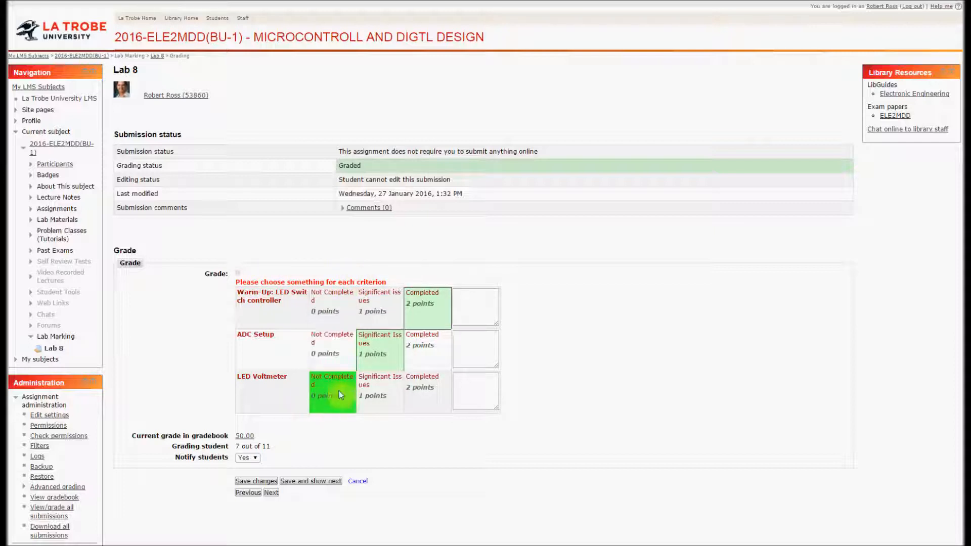
pyautogui.click(383, 393)
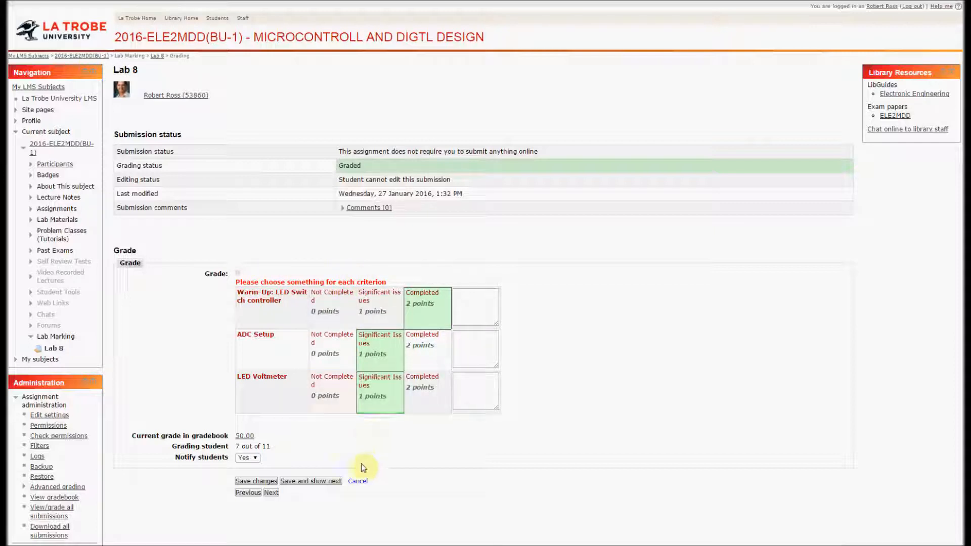
pyautogui.click(430, 388)
pyautogui.click(418, 343)
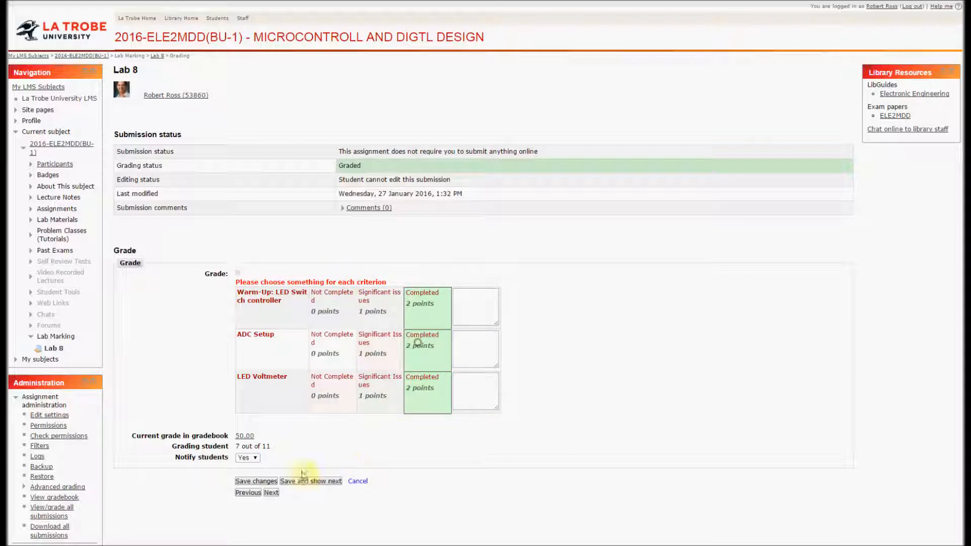
pyautogui.click(269, 485)
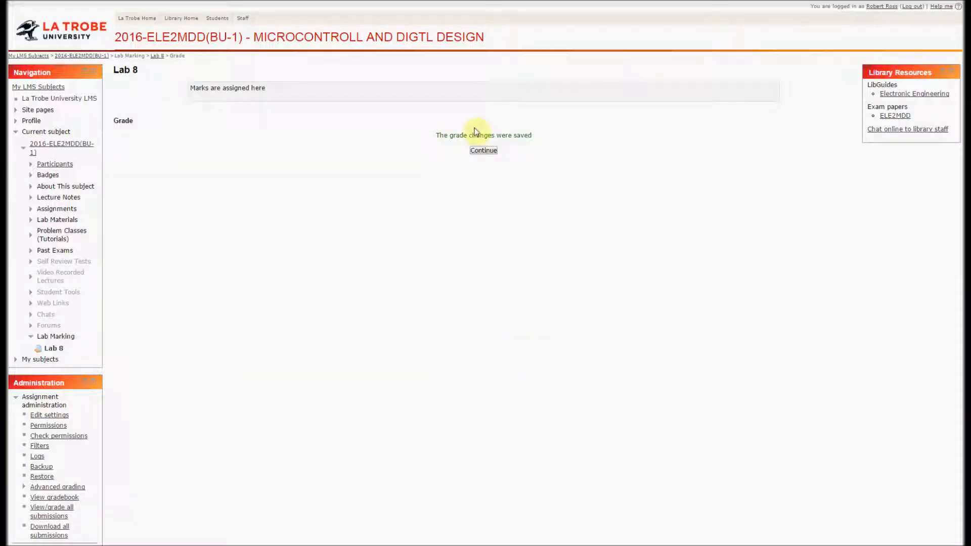
pyautogui.click(484, 151)
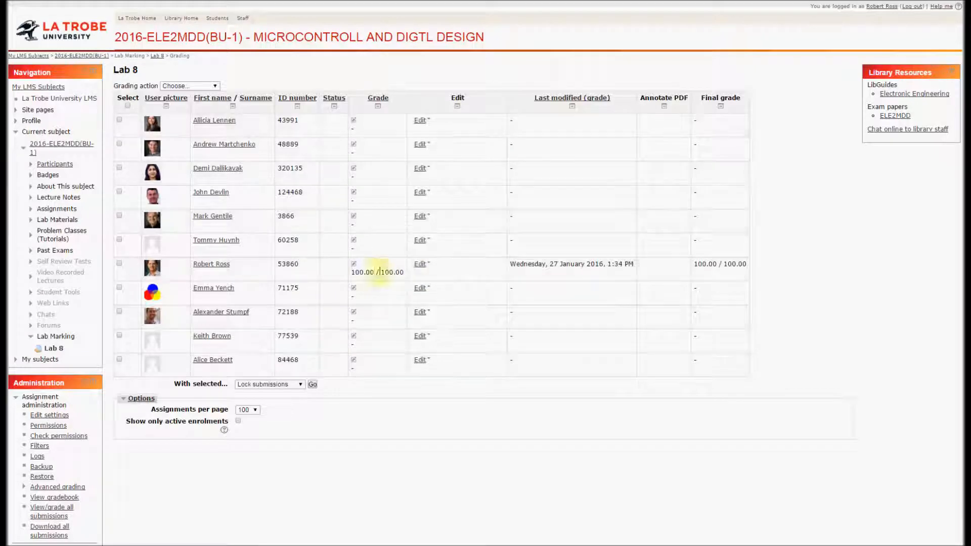